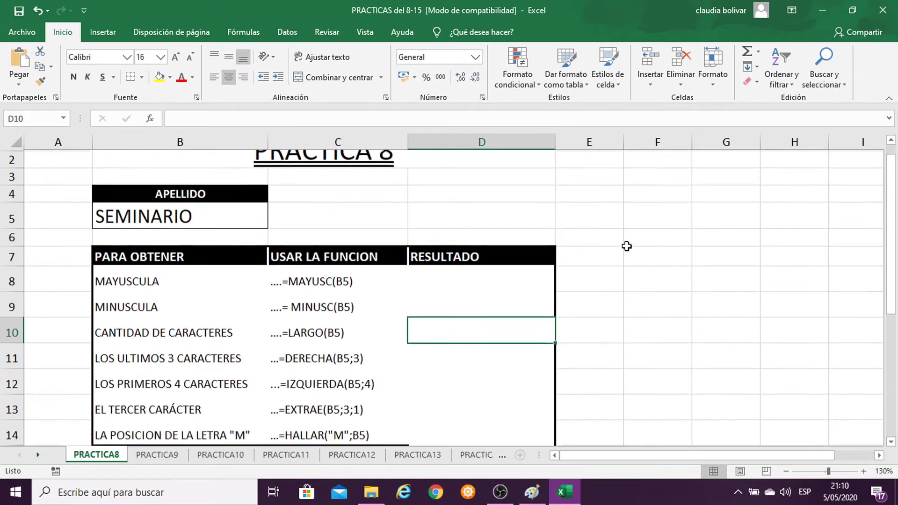
Enter the formula =MAYUSC(B5) in cell D8 to convert the surname to uppercase.
scroll(626, 246, "down", 4)
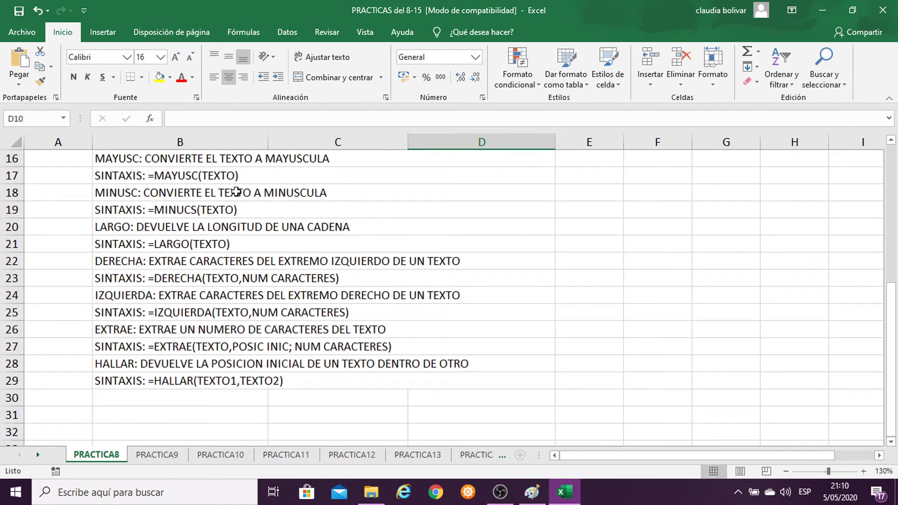
scroll(592, 281, "up", 3)
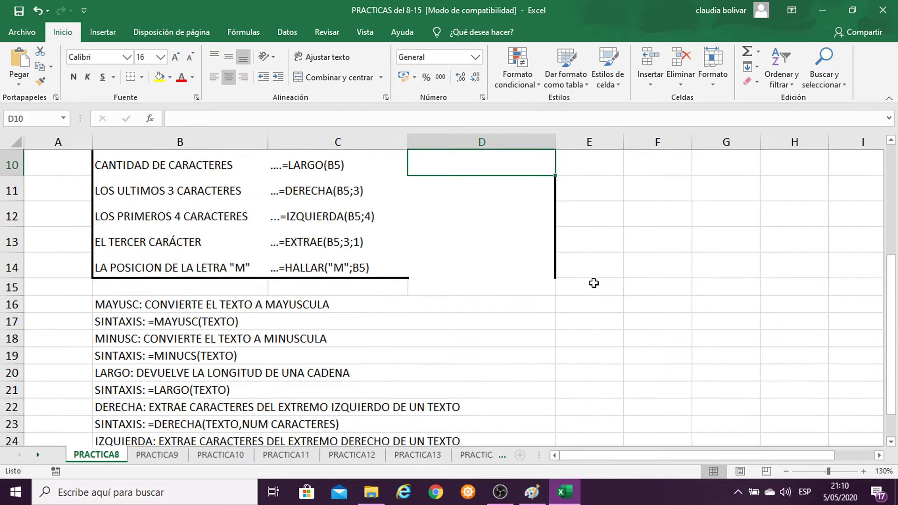
scroll(436, 176, "up", 2)
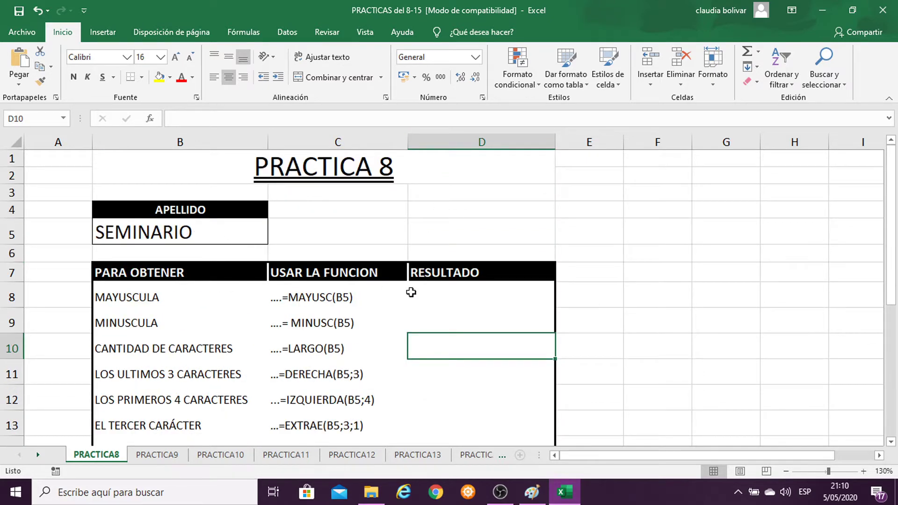
left_click(468, 291)
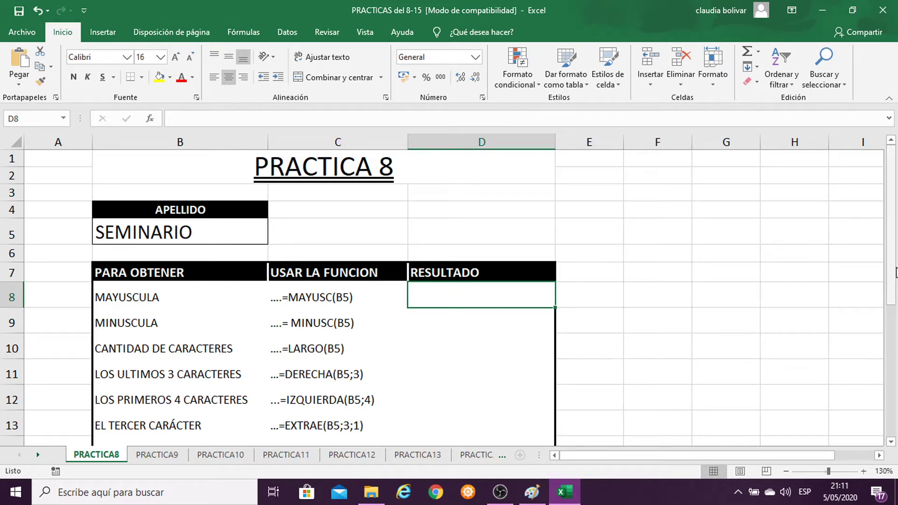
type("=")
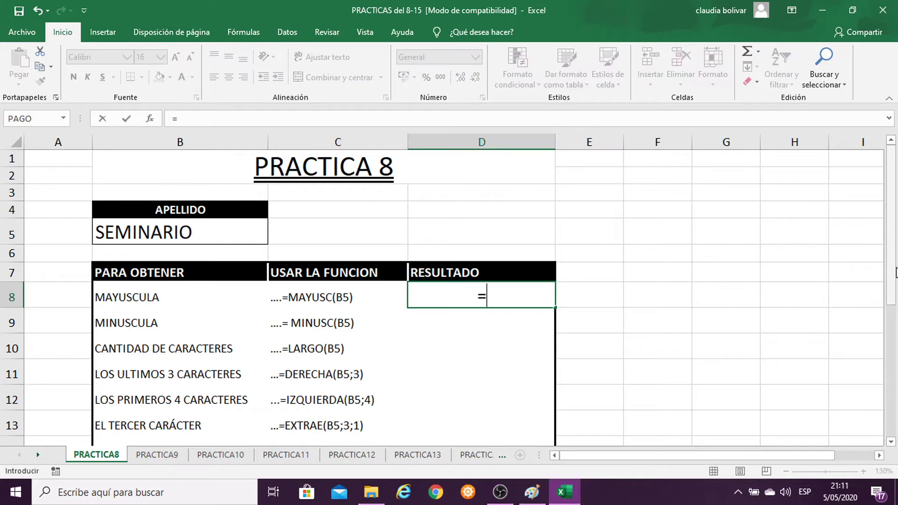
type("MAYUSC(")
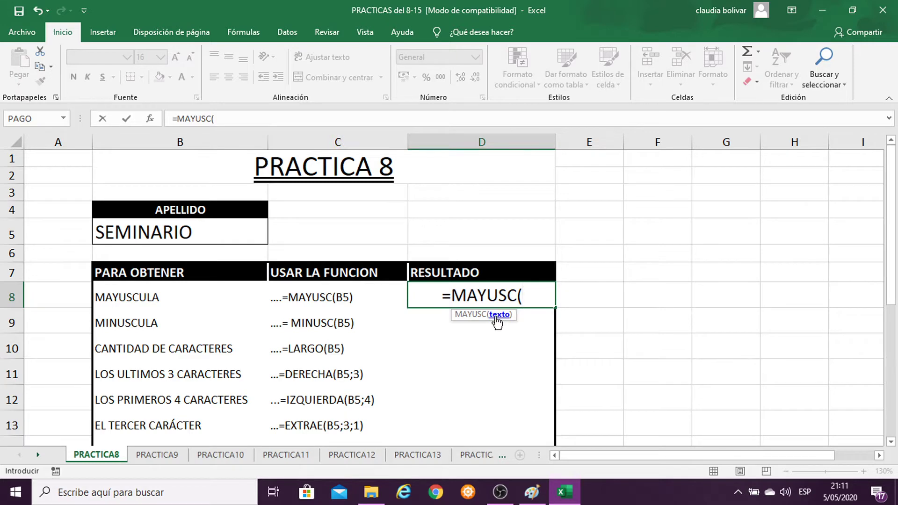
left_click(159, 228)
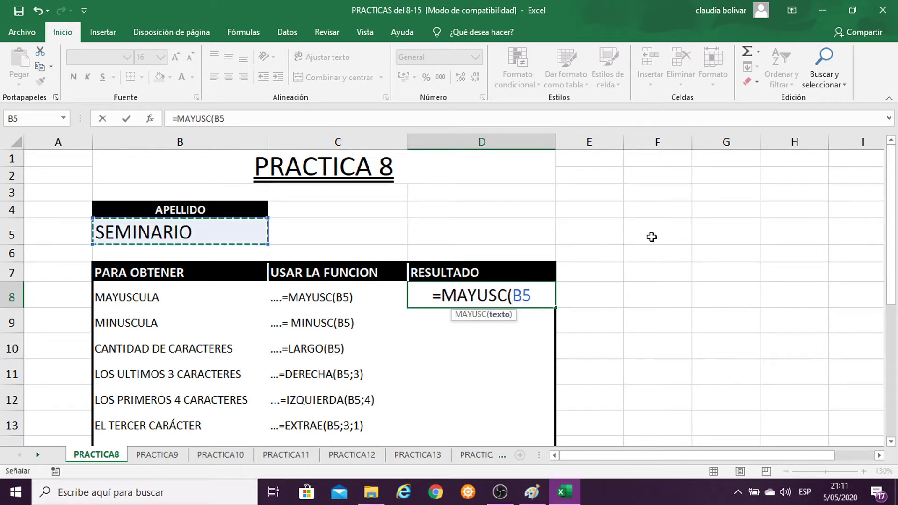
type(")")
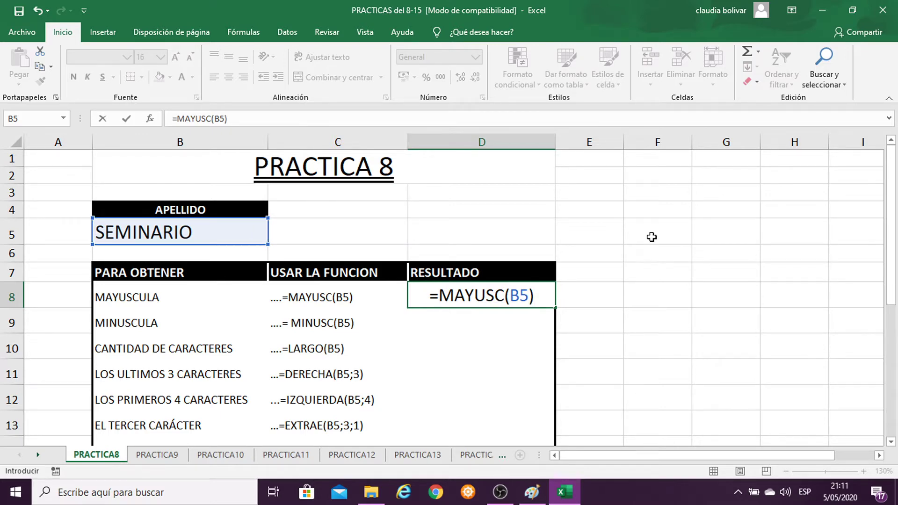
key("Return")
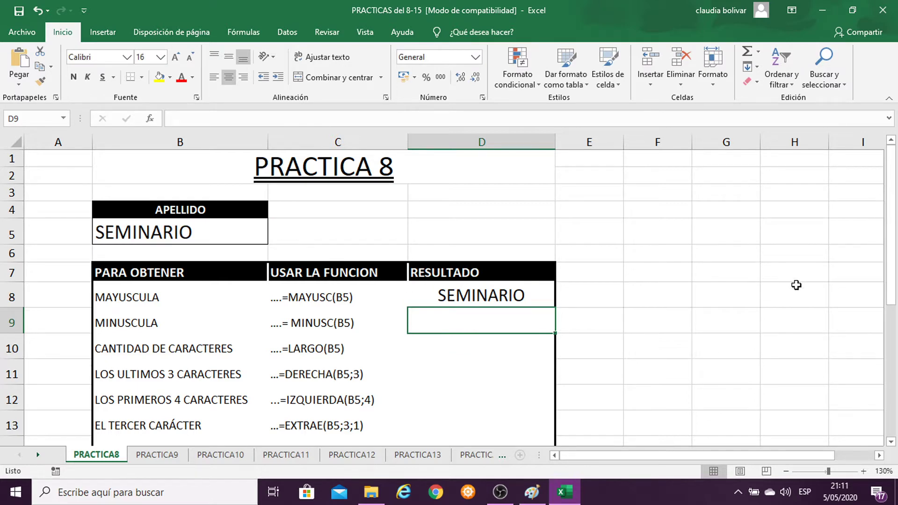
Enter the formula =MINUSC(B5) in cell D9 to convert the surname to lowercase.
type("=M")
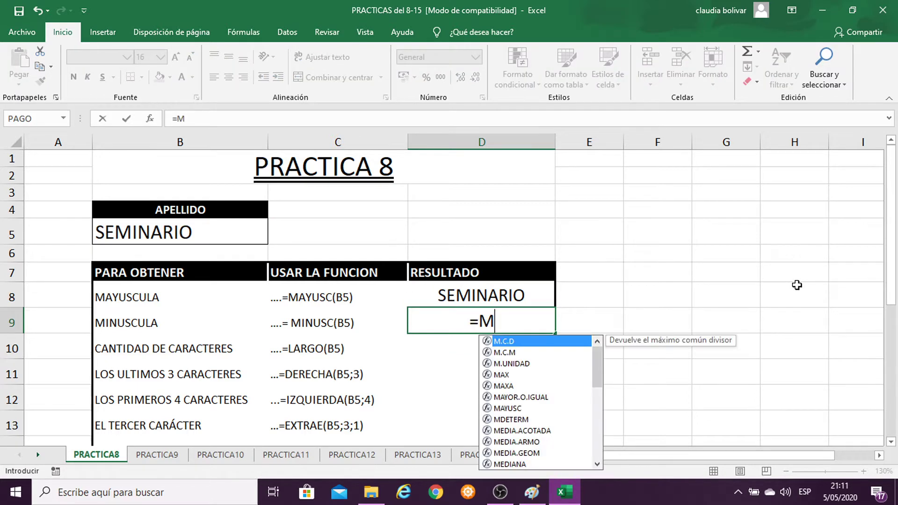
type("INUSCA")
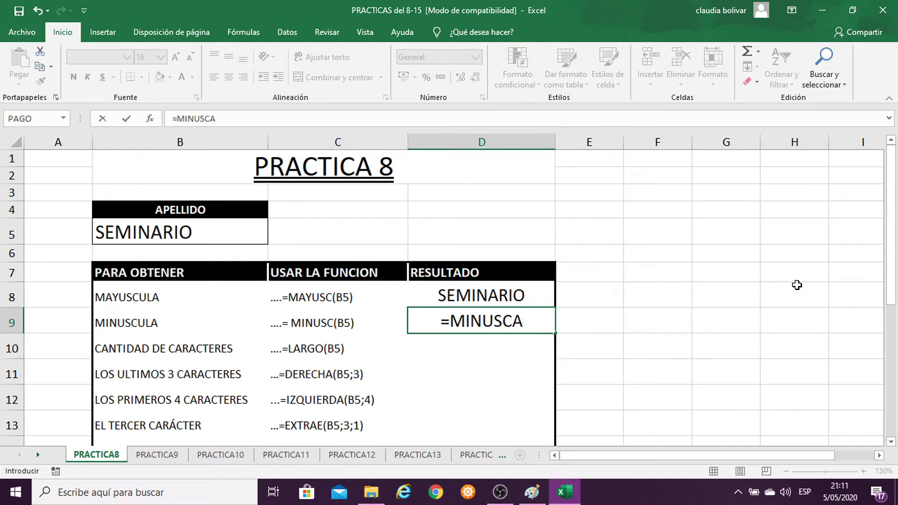
key("BackSpace")
type("(")
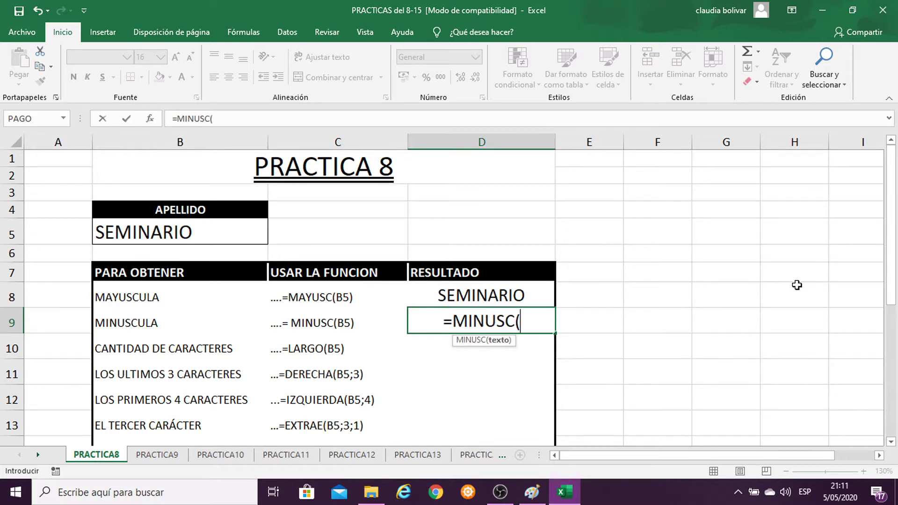
left_click(168, 231)
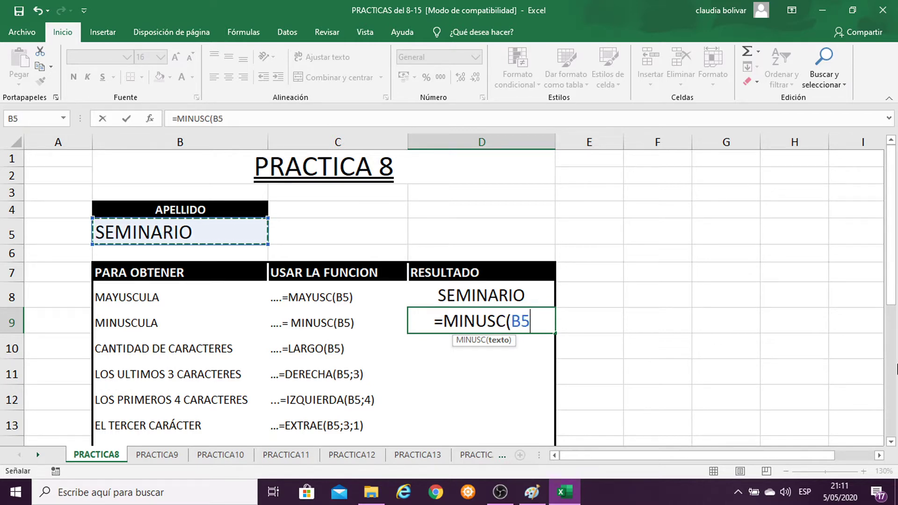
type(")")
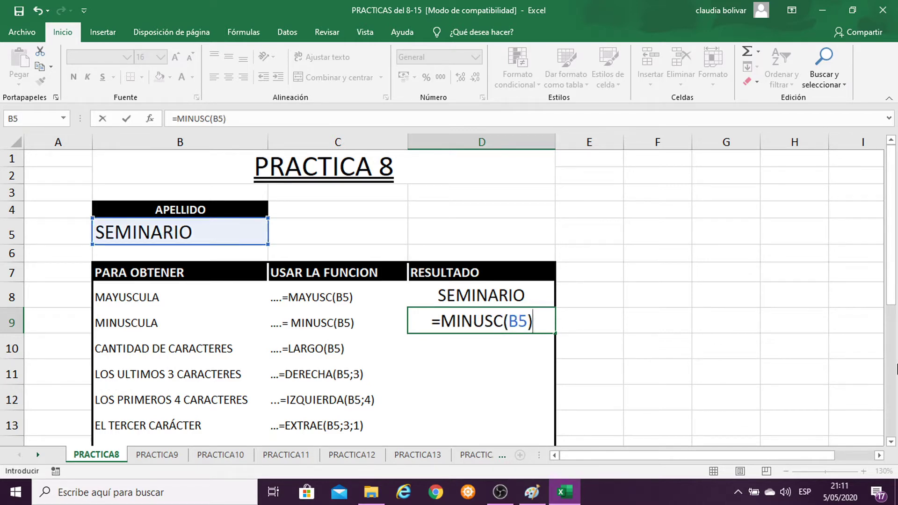
key("Return")
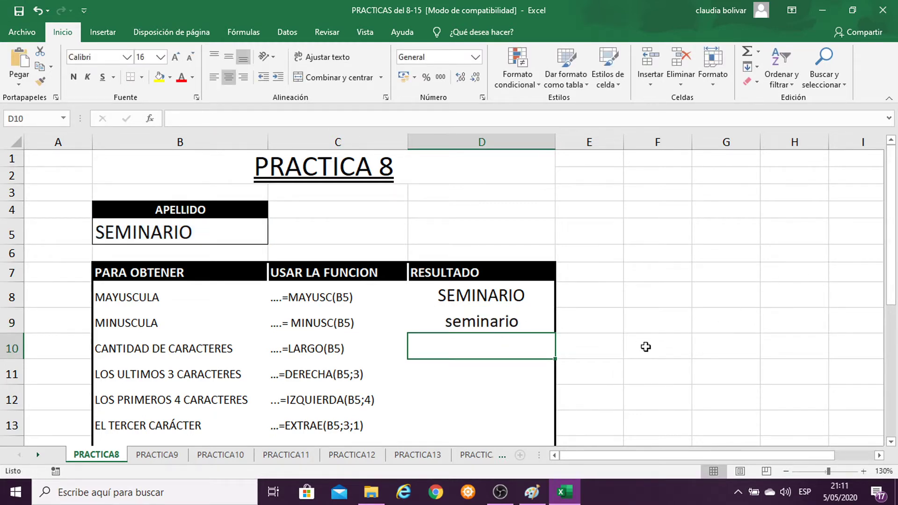
Set the font size of the surname in cell B5 to 24.
scroll(645, 346, "down", 1)
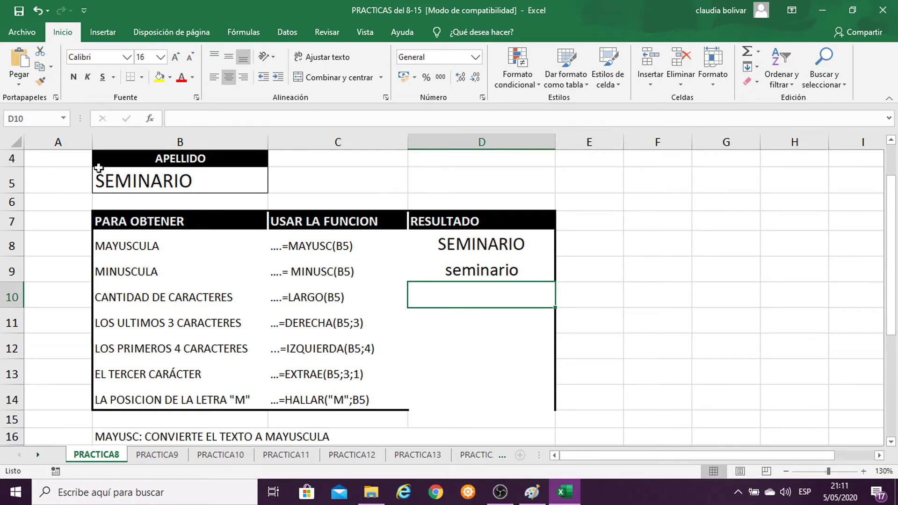
left_click(124, 180)
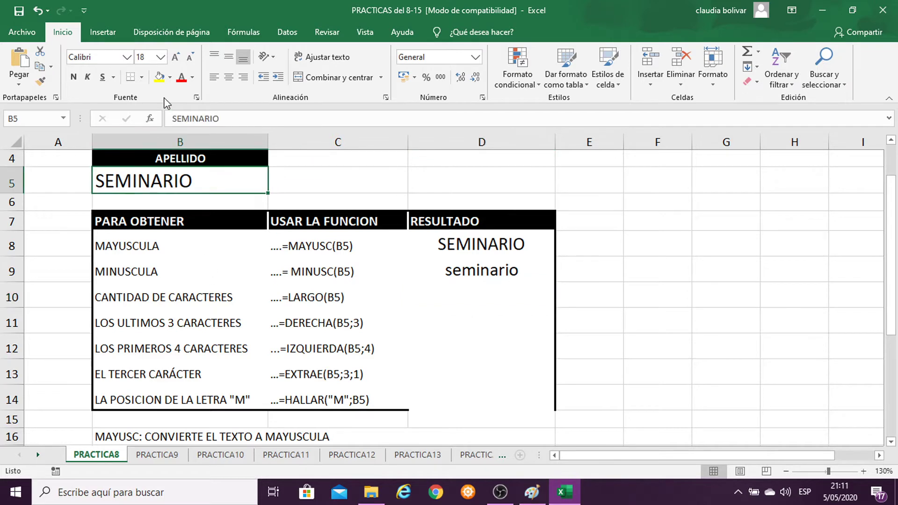
left_click(160, 57)
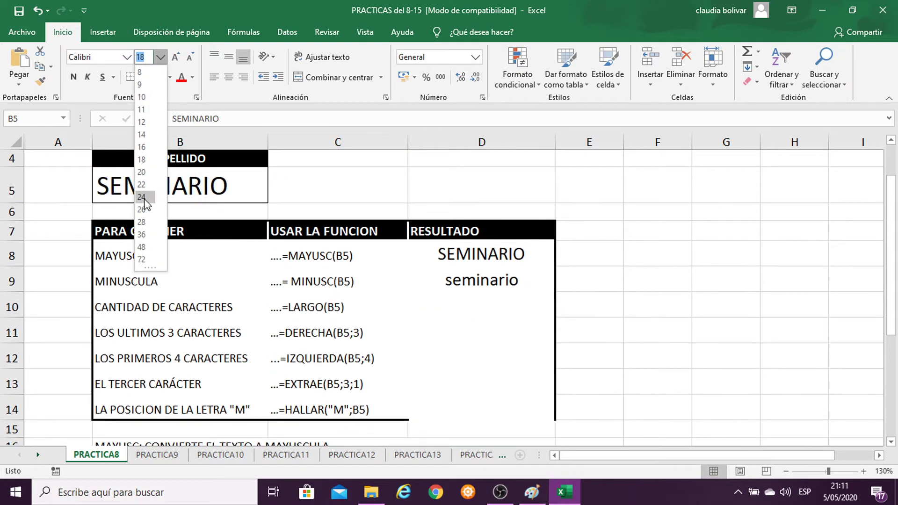
left_click(142, 196)
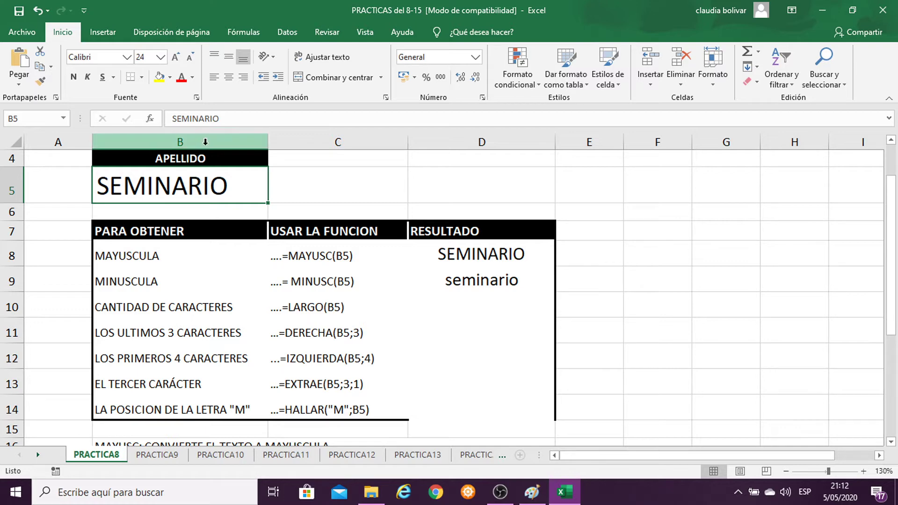
Enter the formula =LARGO(B5) in cell D10 to count the characters of the surname.
left_click(468, 306)
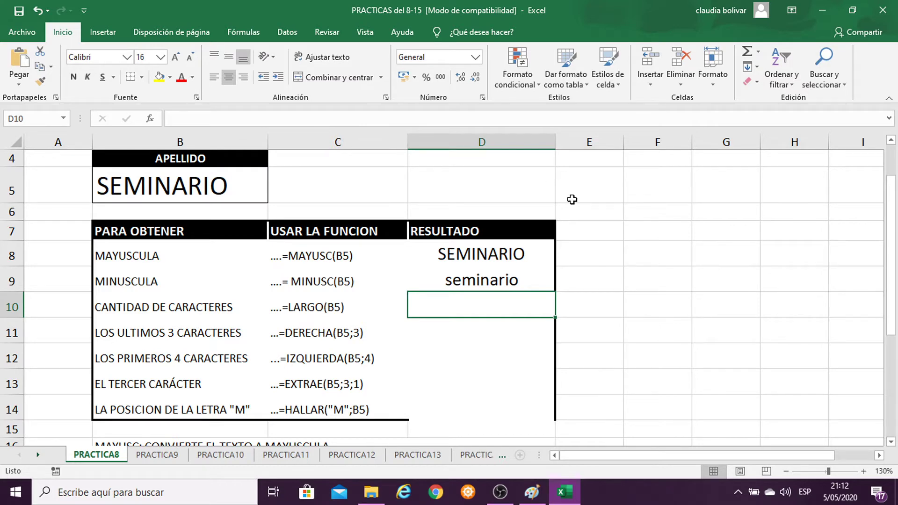
type("=")
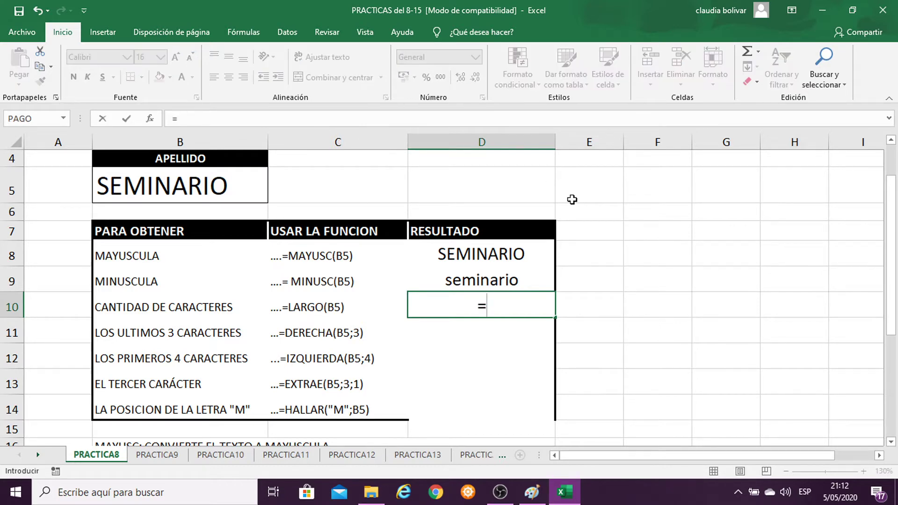
type("LARGO")
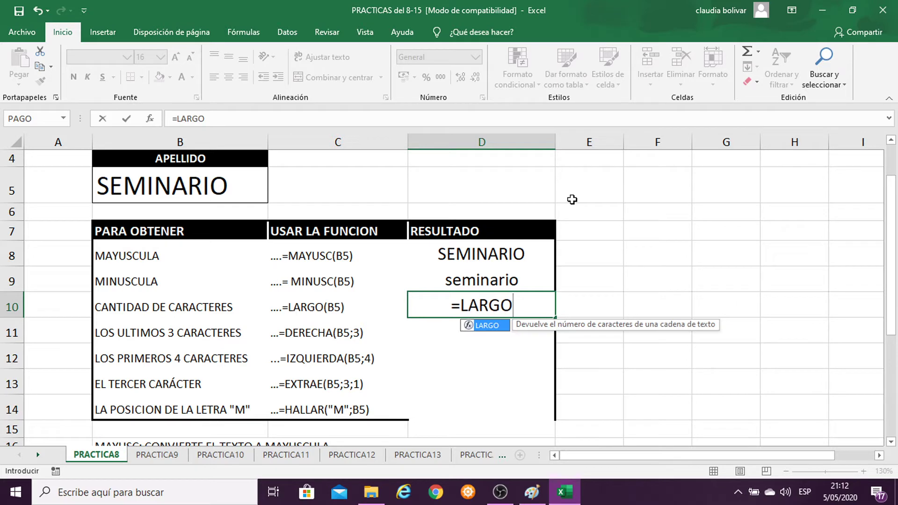
type("(")
left_click(210, 185)
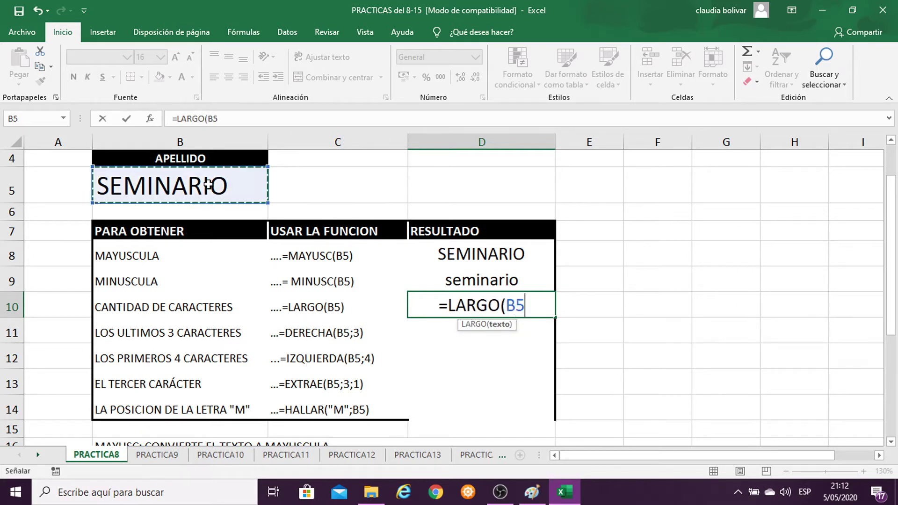
type(")")
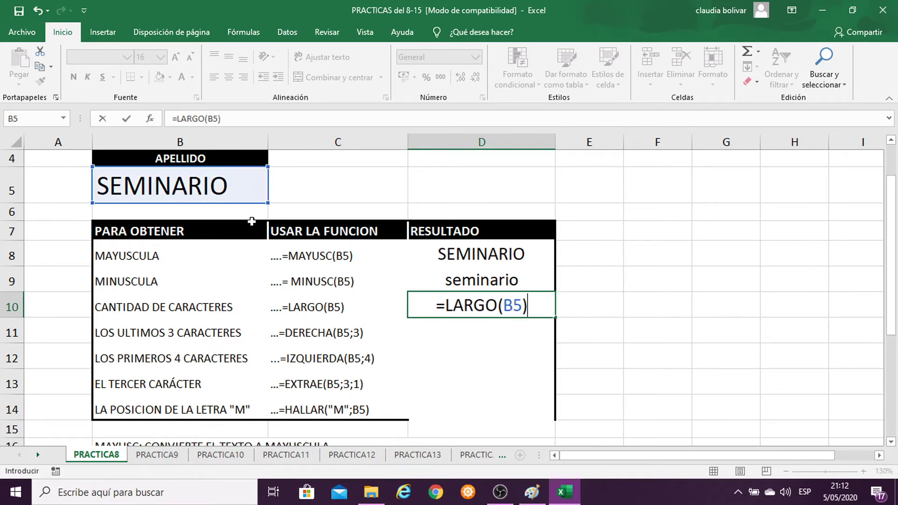
key("Return")
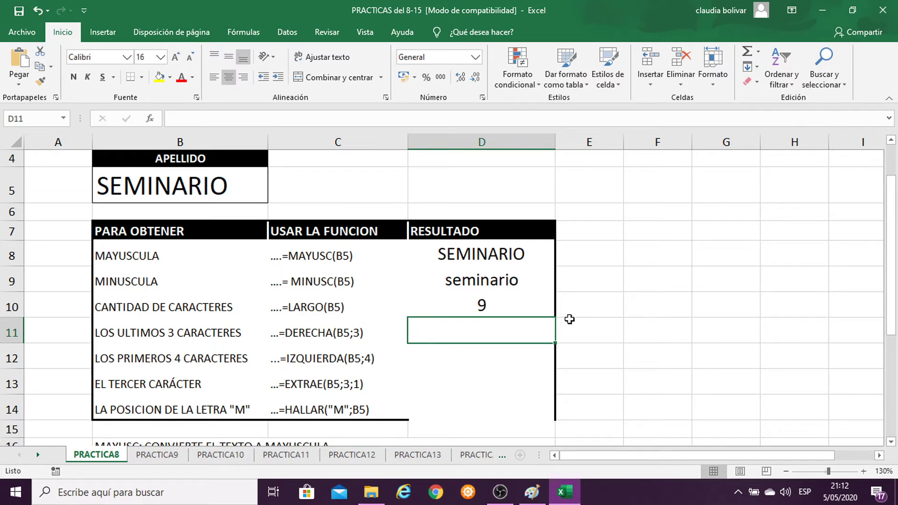
Write the formula =DERECHA(C11;3) in cell D11, using C11 as the text and 3 as the number of characters.
type("=")
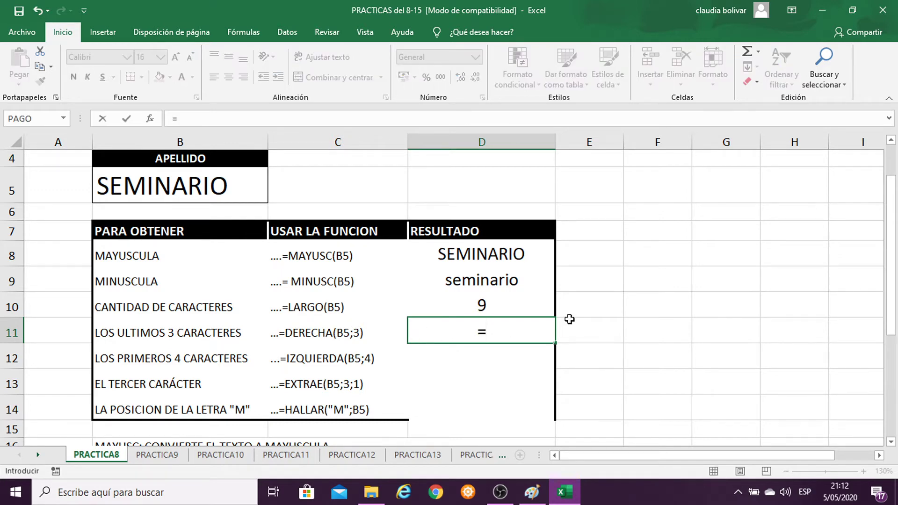
type("DERE")
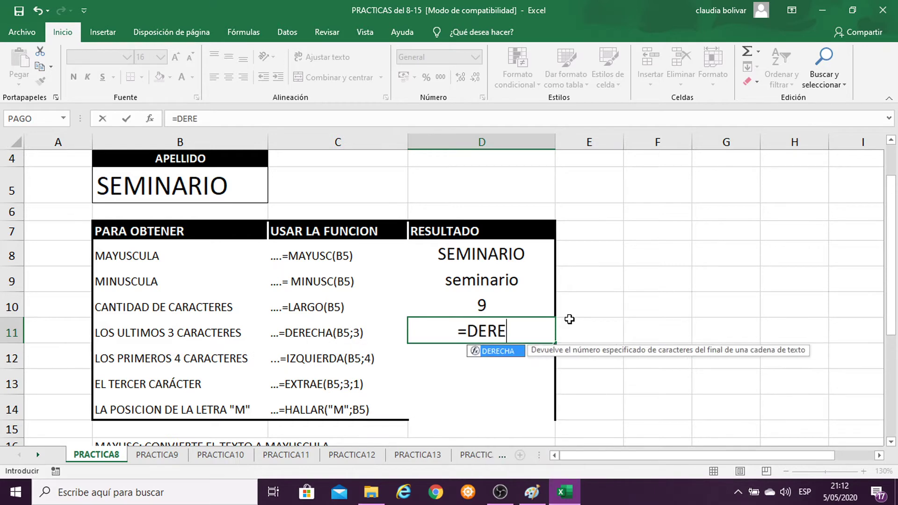
type("CHA(")
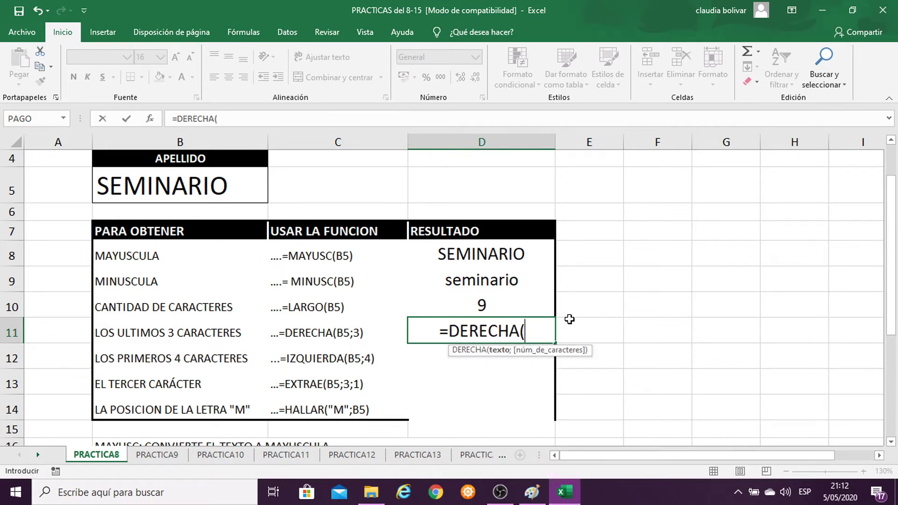
left_click(308, 334)
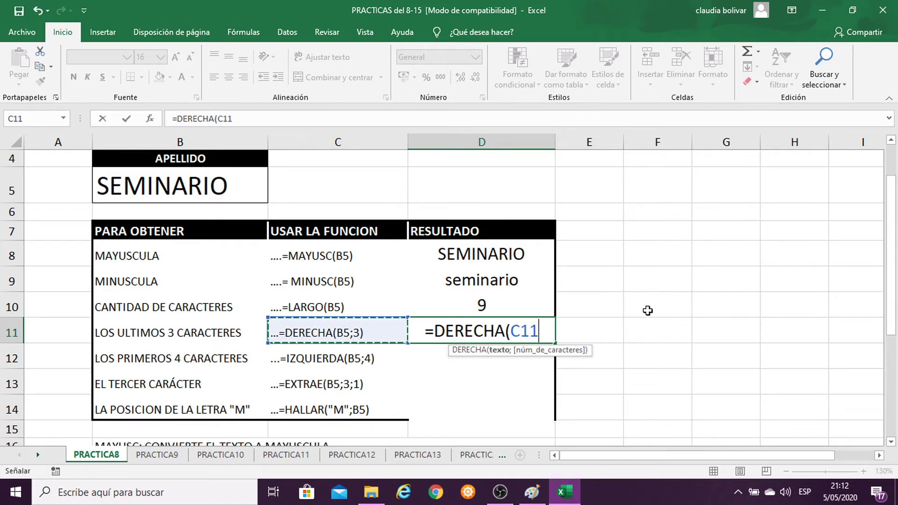
type(";")
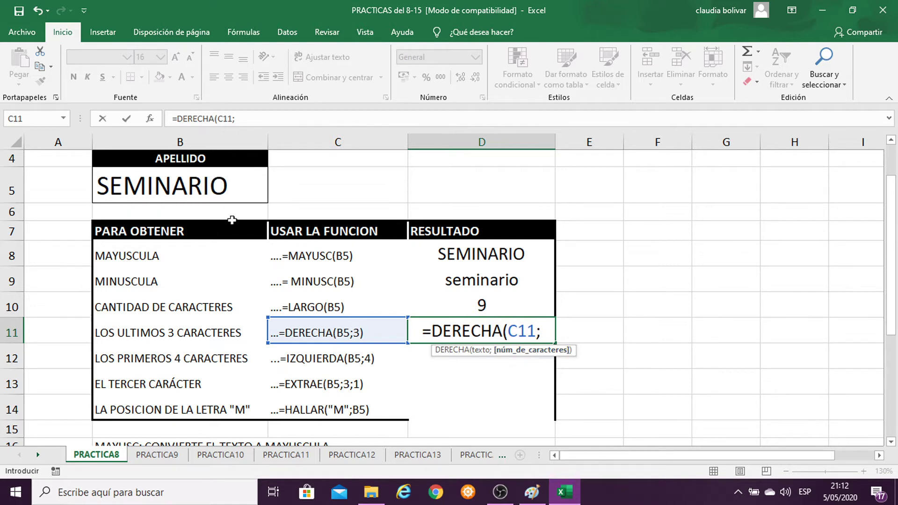
type("3")
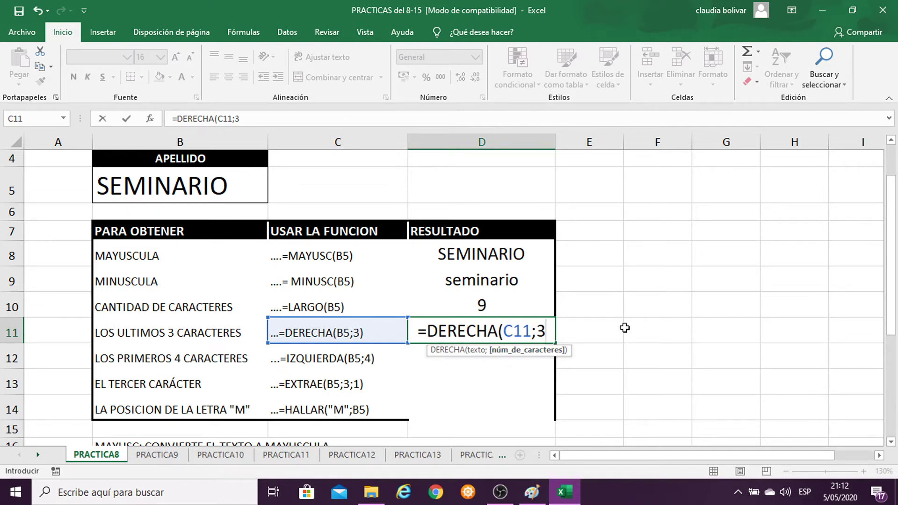
type(")")
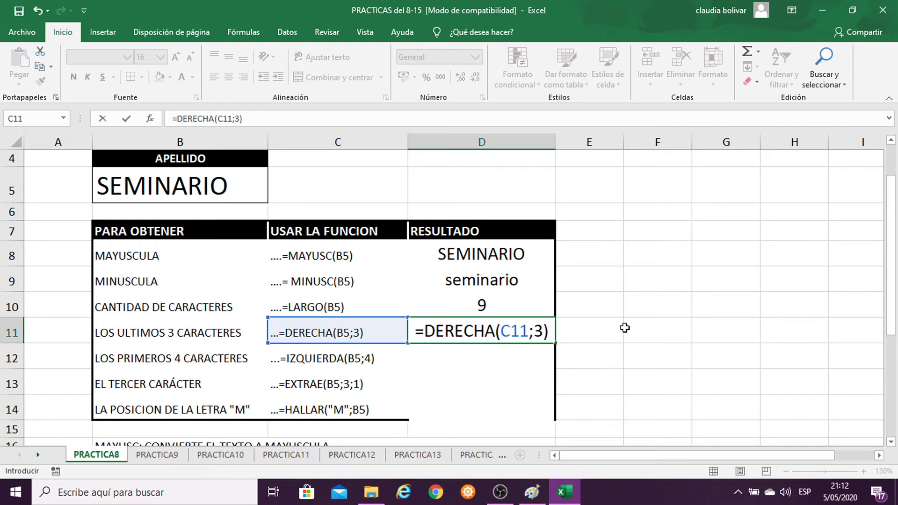
Switch to Paint to examine the enlarged capture of the DERECHA formula and its arguments, and return to the Excel worksheet.
left_click(530, 333)
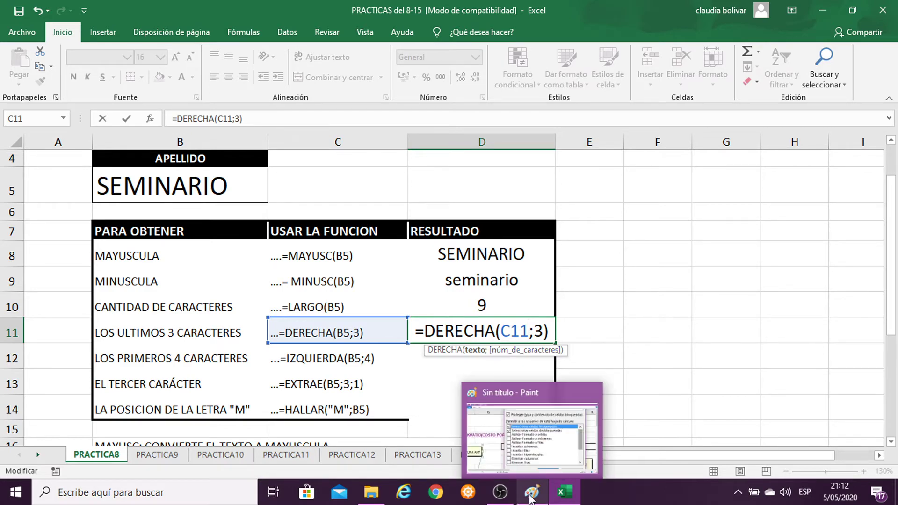
left_click(511, 427)
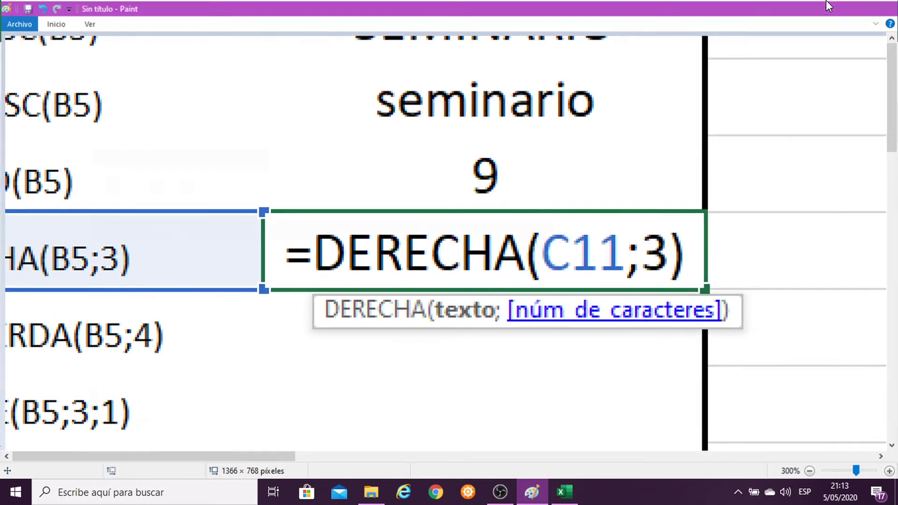
left_click(830, 7)
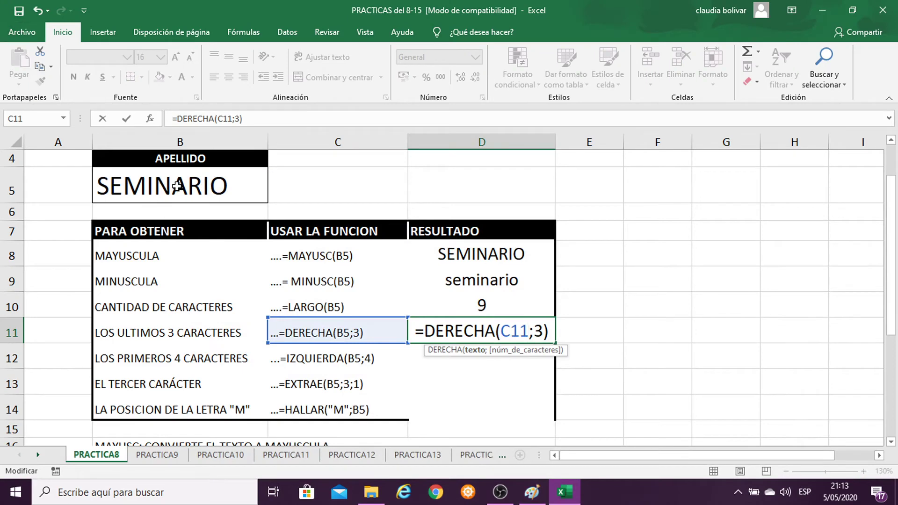
Replace the text reference in cell D11's formula with B5 so that it reads =DERECHA(B5;3), and review its argument.
key("Return")
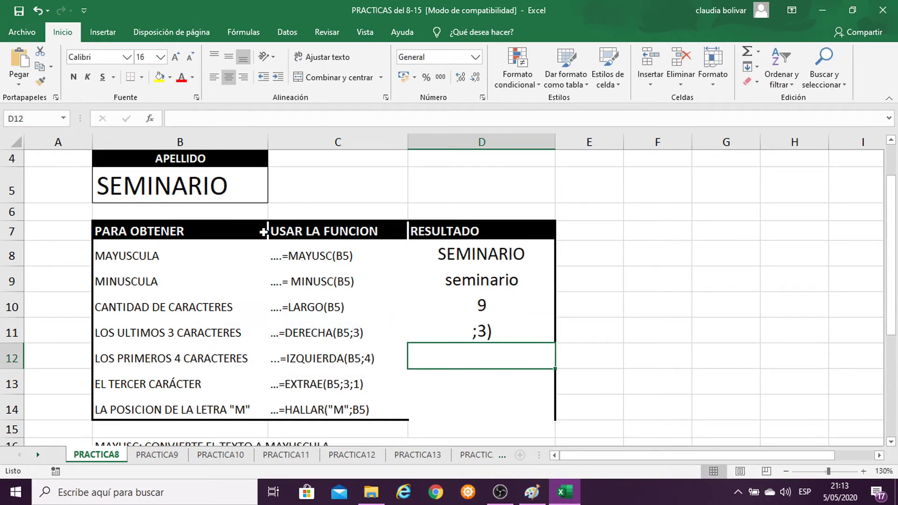
double_click(444, 333)
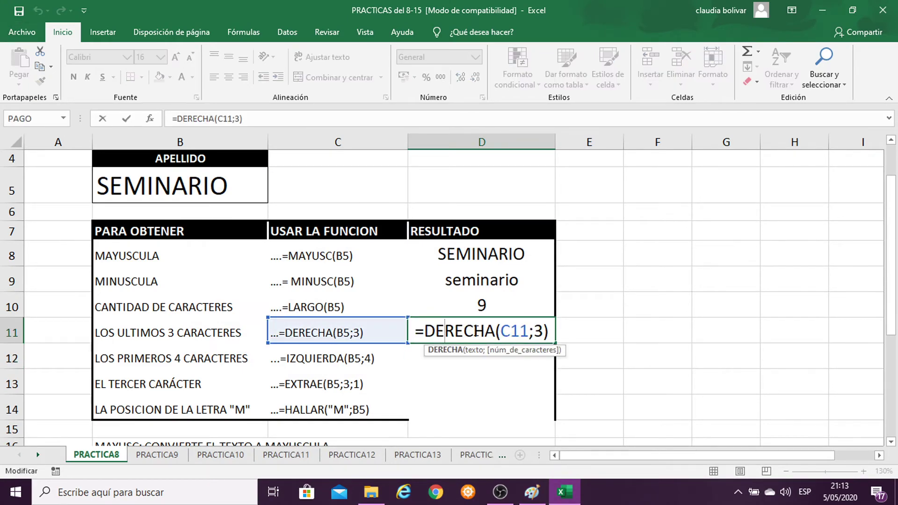
left_click_drag(502, 332, 526, 332)
key("BackSpace")
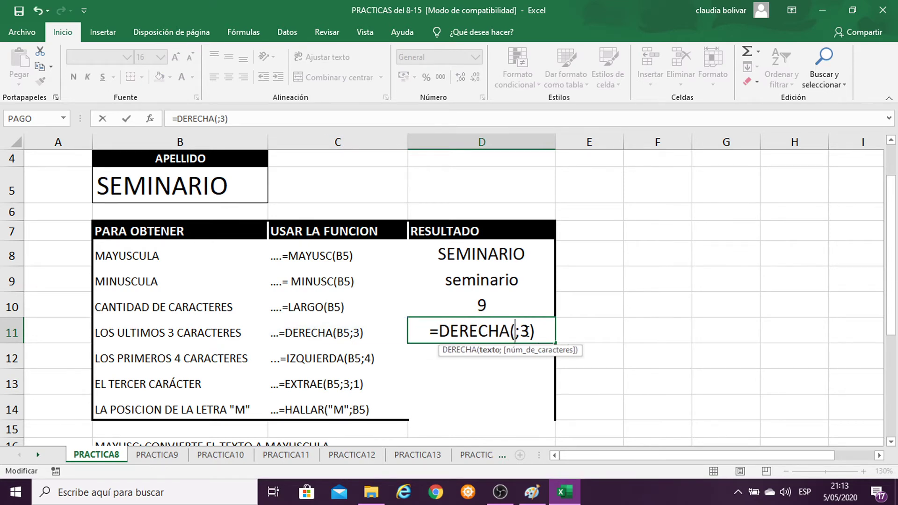
left_click(171, 184)
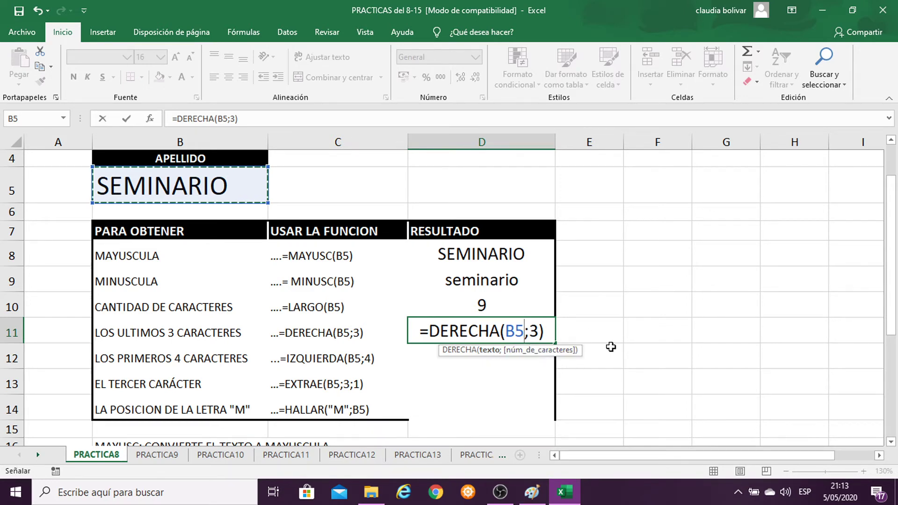
key("Return")
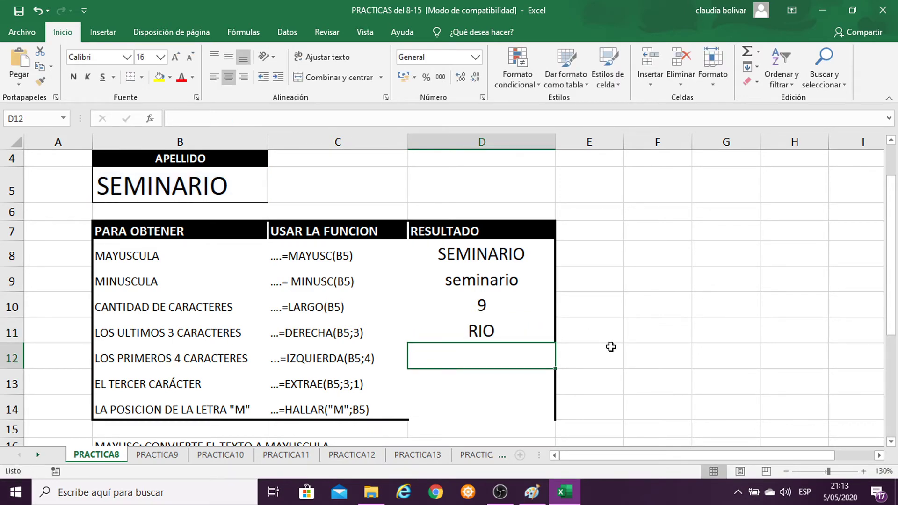
left_click(463, 334)
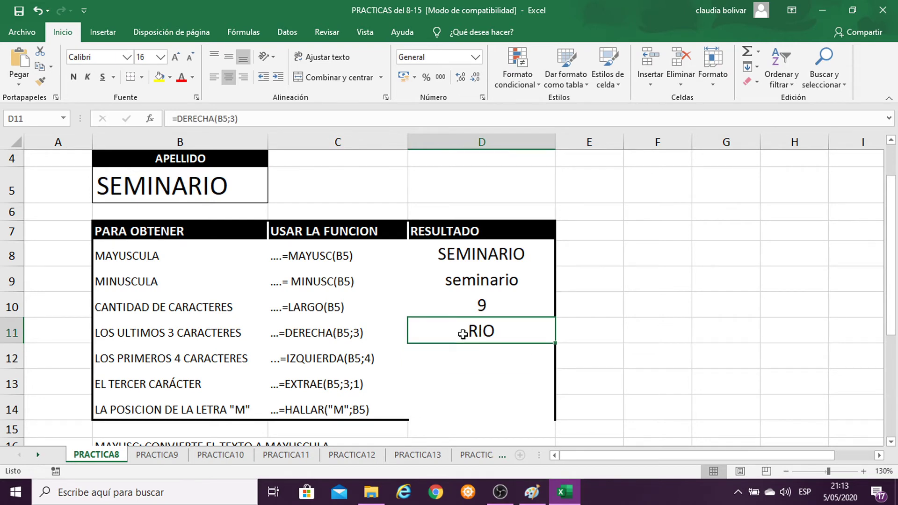
double_click(462, 334)
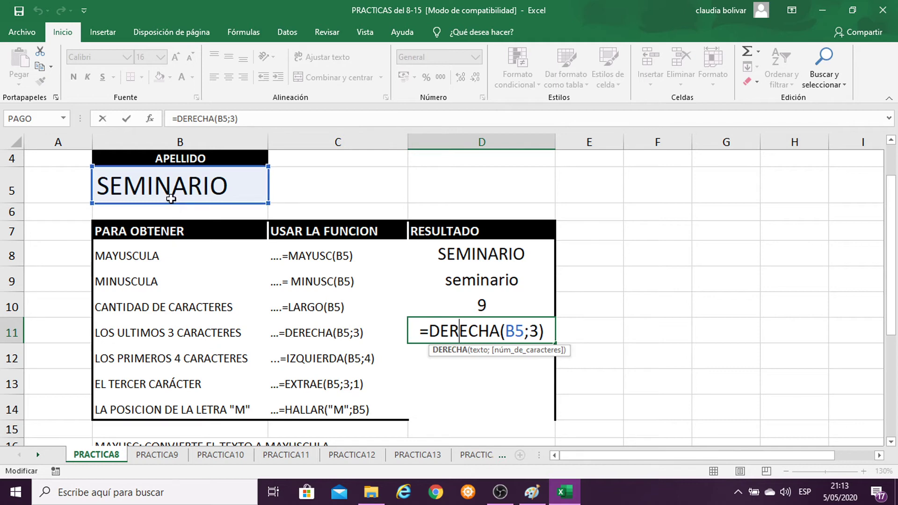
key("Return")
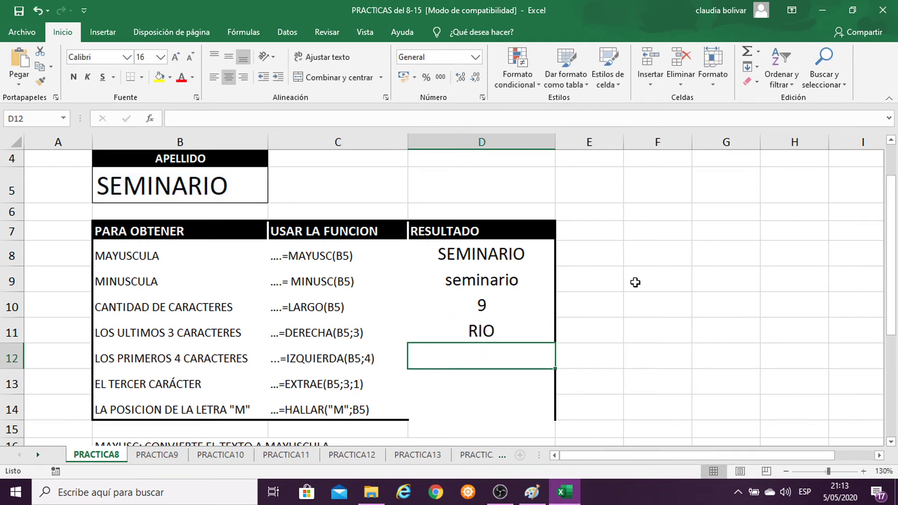
Fill cells H8 to H11 with sample entries combining a first name and the years 1999, 1945, 1965 and 1996.
scroll(865, 442, "right", 3)
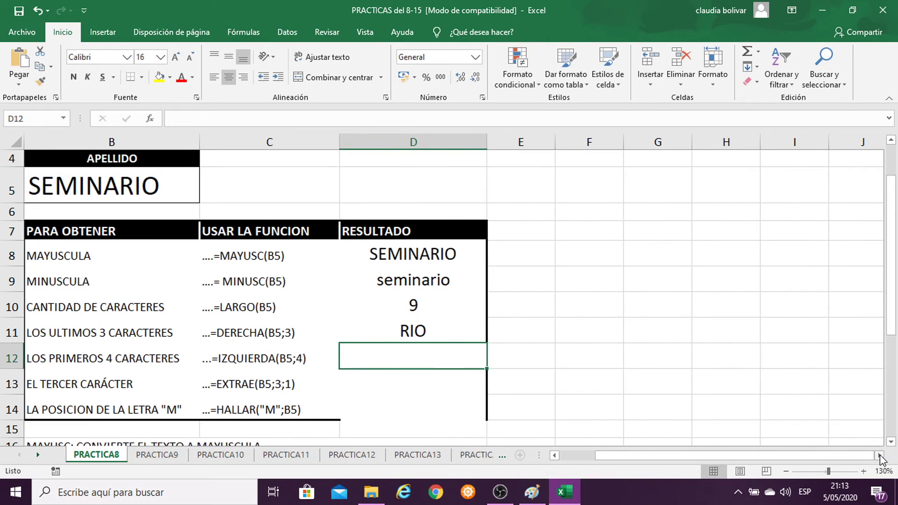
left_click(427, 246)
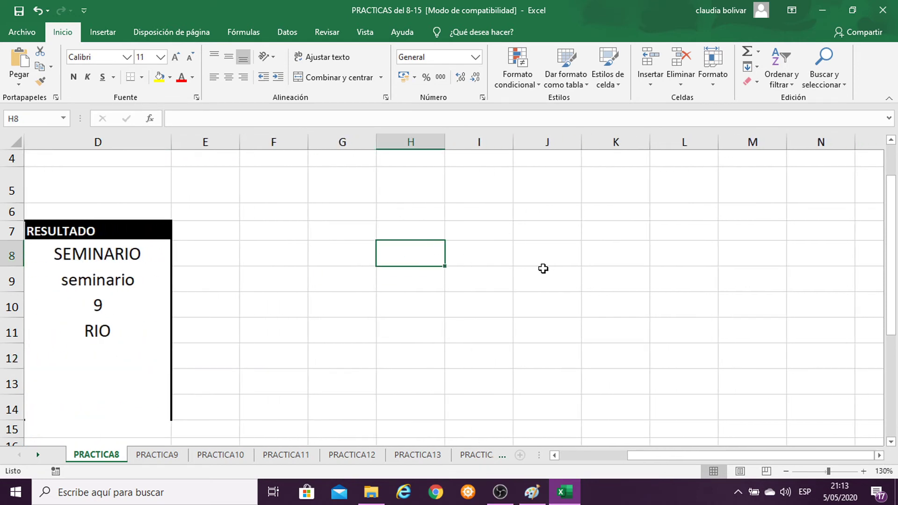
type("DIEGO")
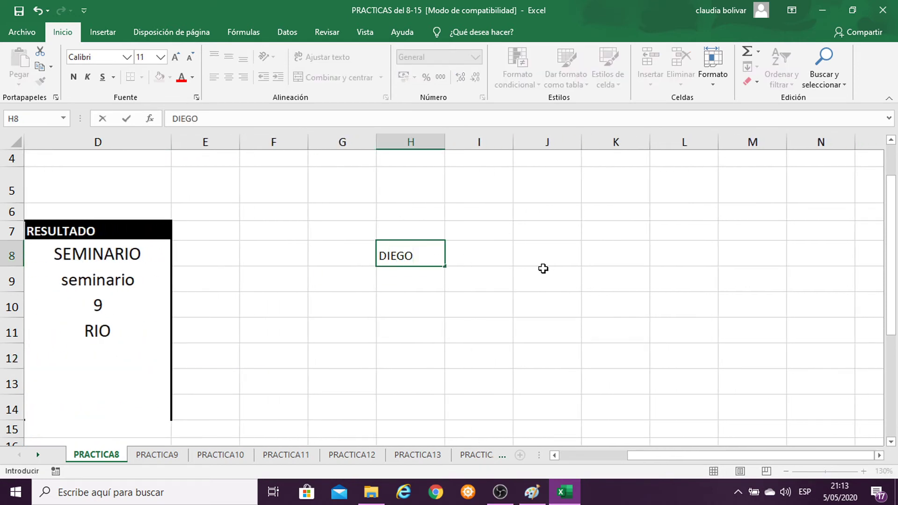
type(" 1999")
key("Return")
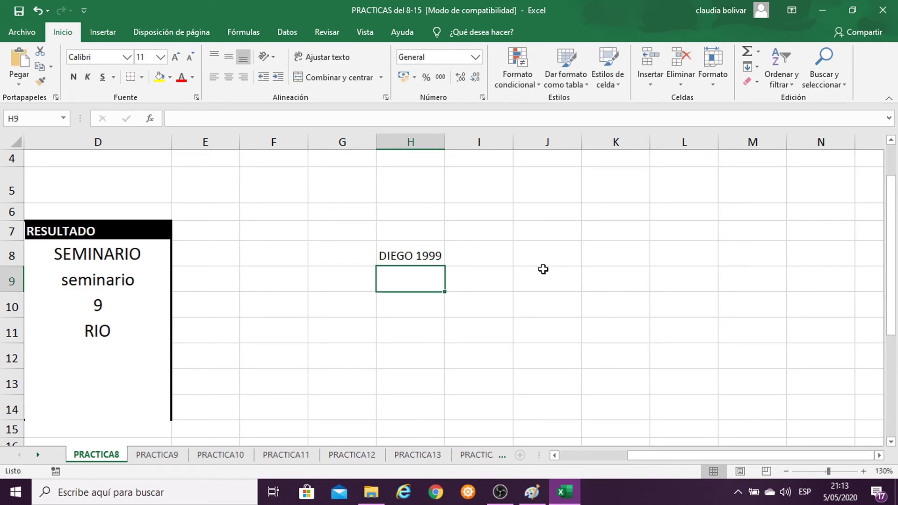
type("CARLOS")
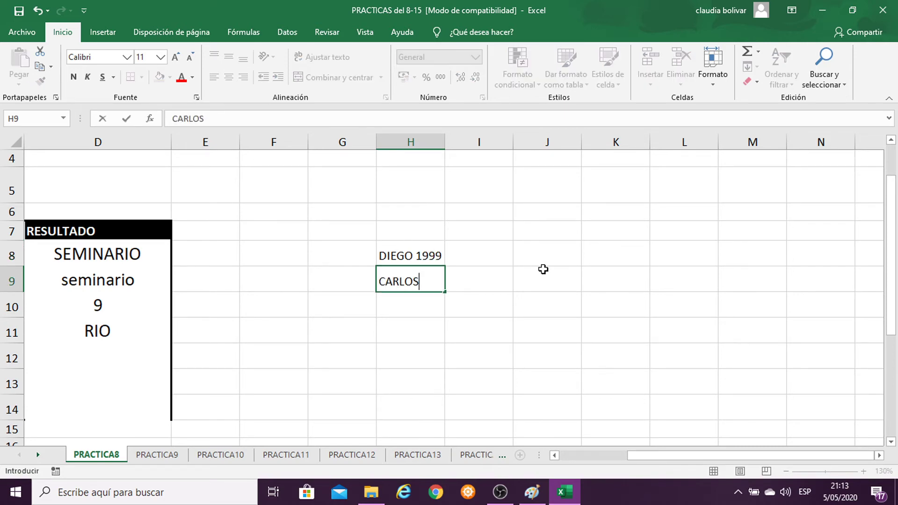
type(" 1945")
key("Return")
type("ANA")
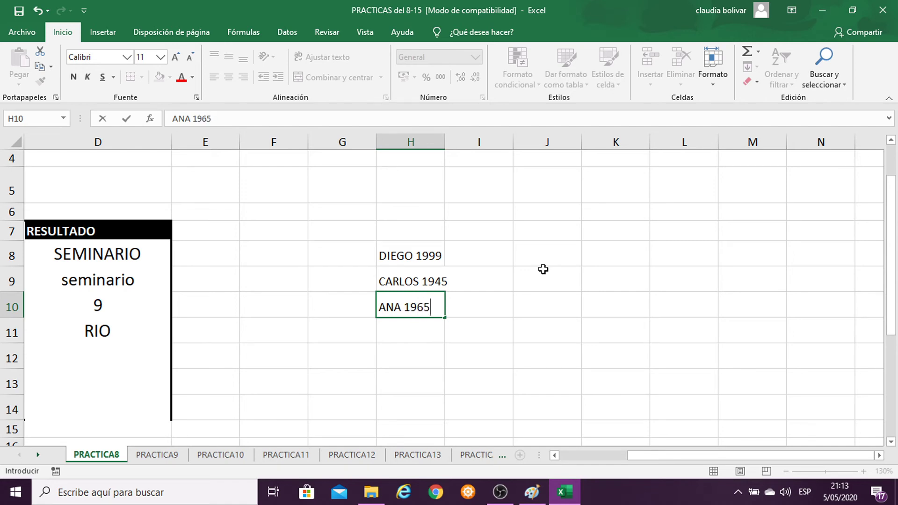
key("Return")
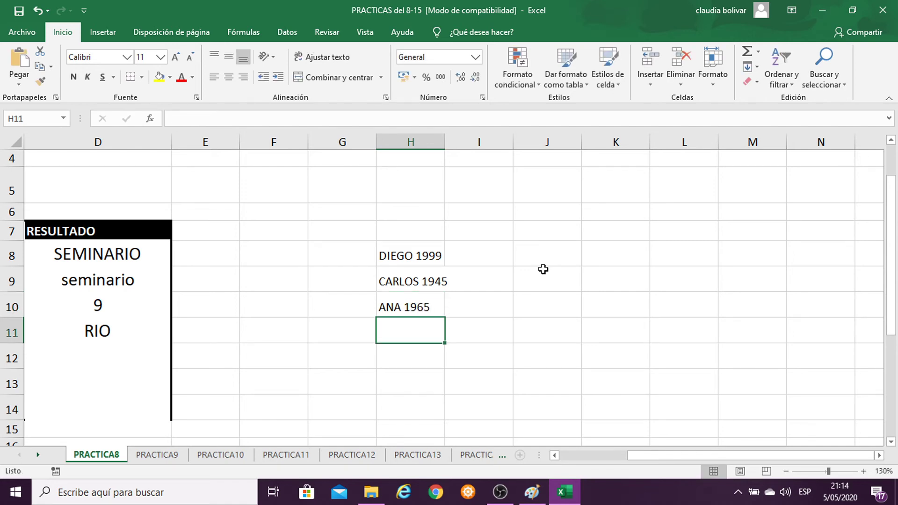
type("LUIS")
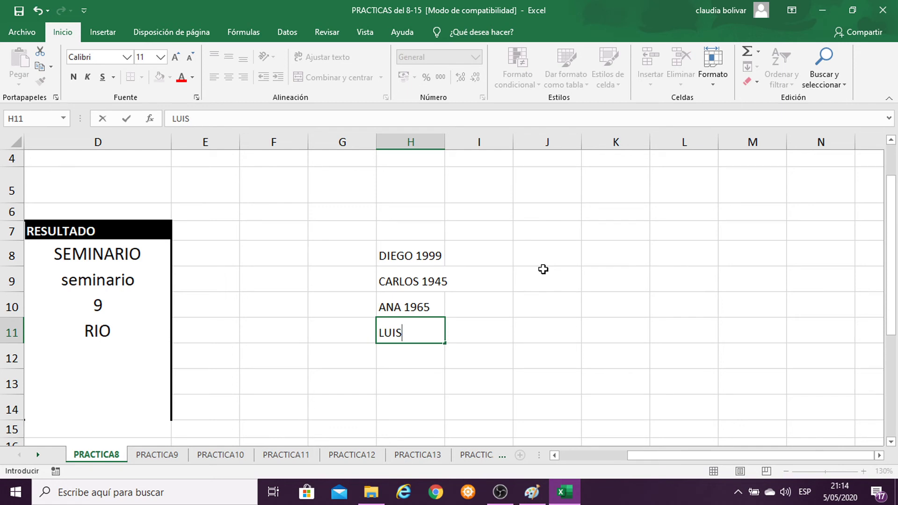
type(" 1996")
key("Return")
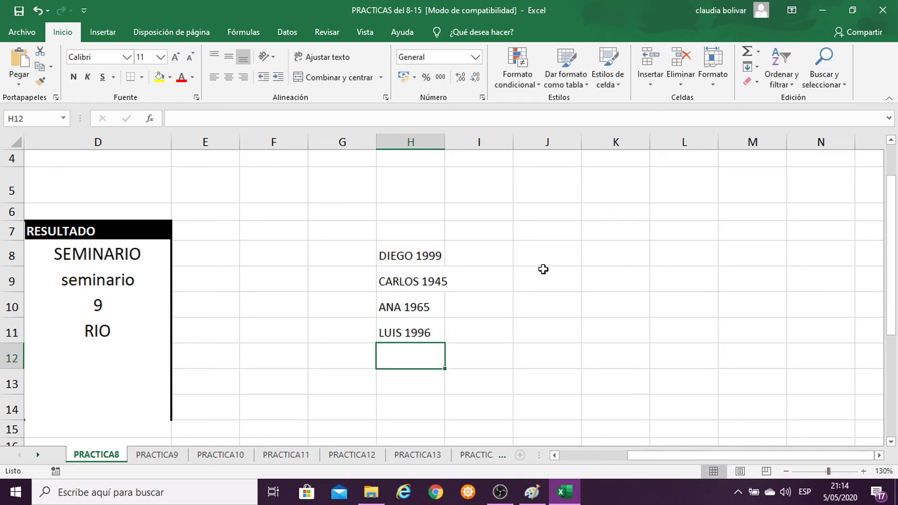
Format the sample entries in H8:H11 as bold at font size 14 and widen column H to fit them.
left_click(863, 471)
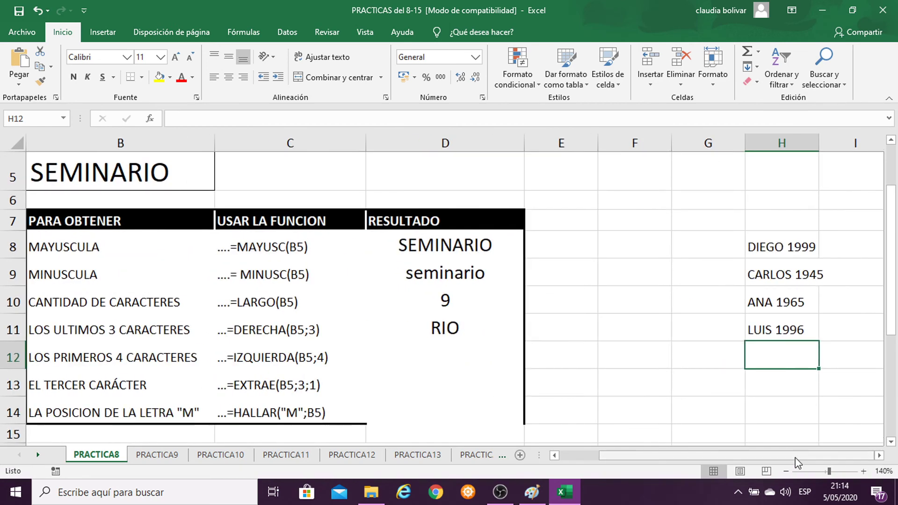
left_click(879, 455)
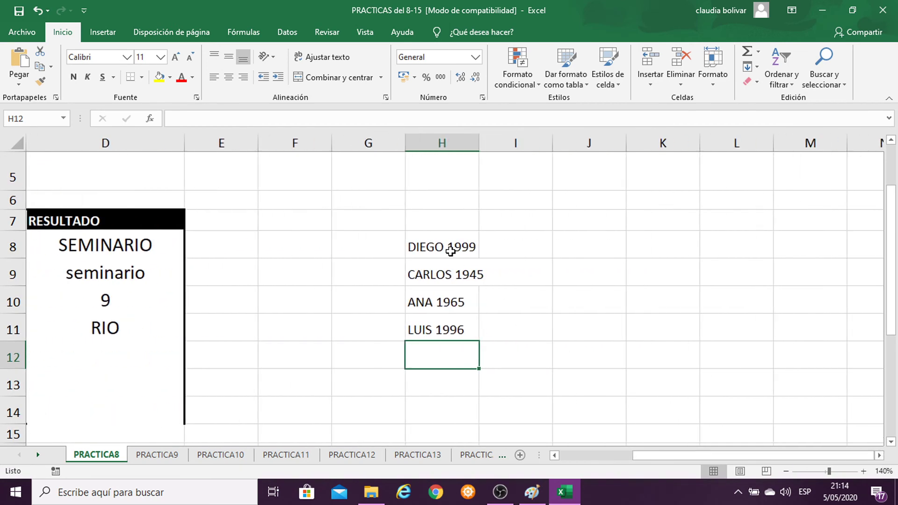
left_click_drag(443, 239, 436, 328)
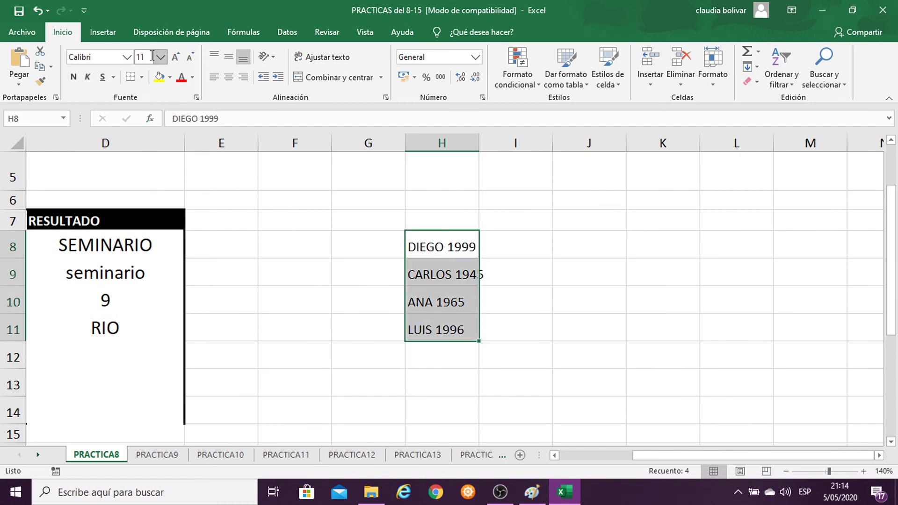
left_click(73, 77)
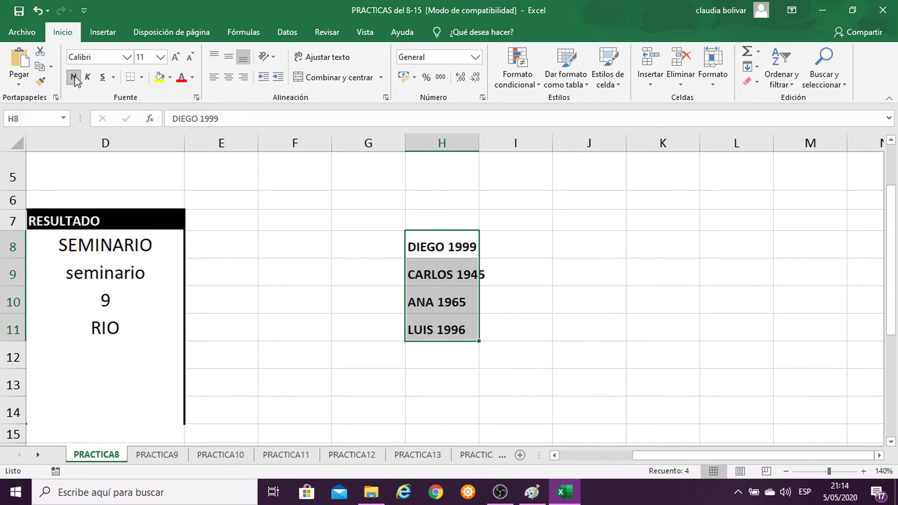
left_click(160, 57)
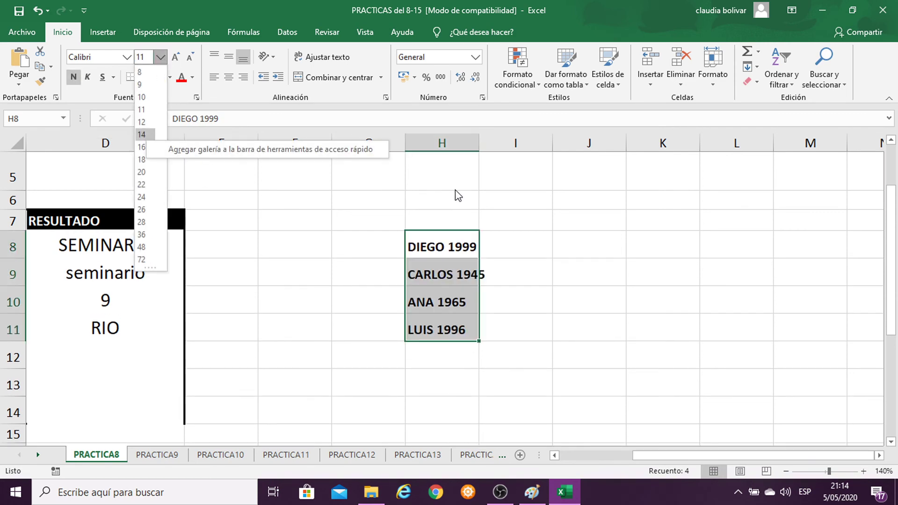
left_click(142, 134)
left_click_drag(480, 144, 524, 149)
Enter the heading AÑO in cell I7, above the column beside the sample entries.
left_click(555, 243)
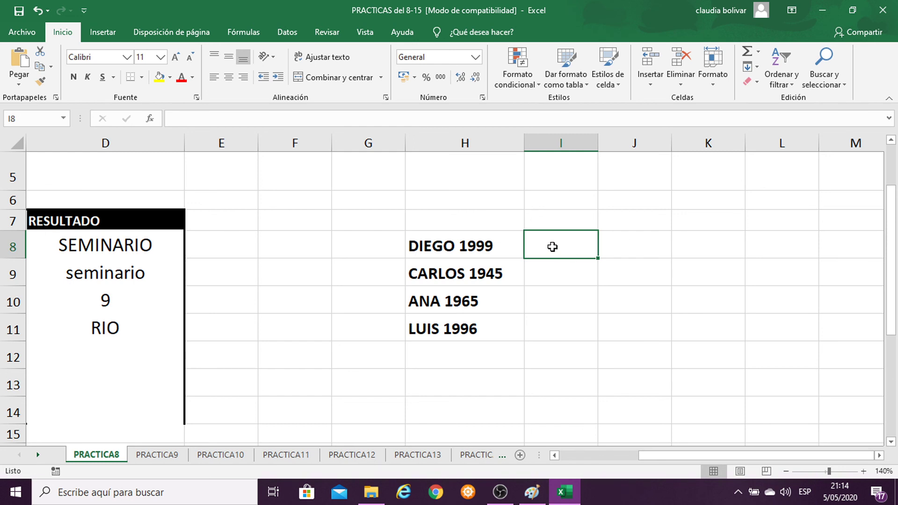
left_click(565, 220)
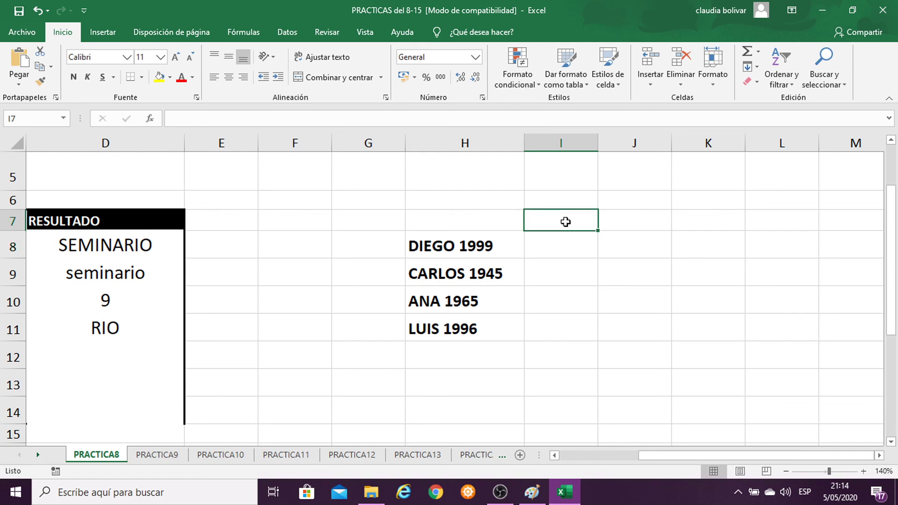
type("AN")
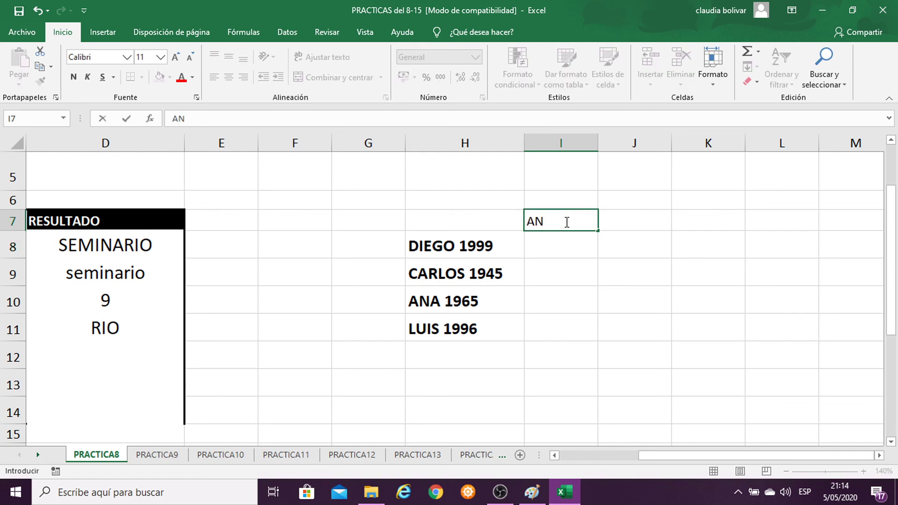
key("BackSpace")
type("ÑO")
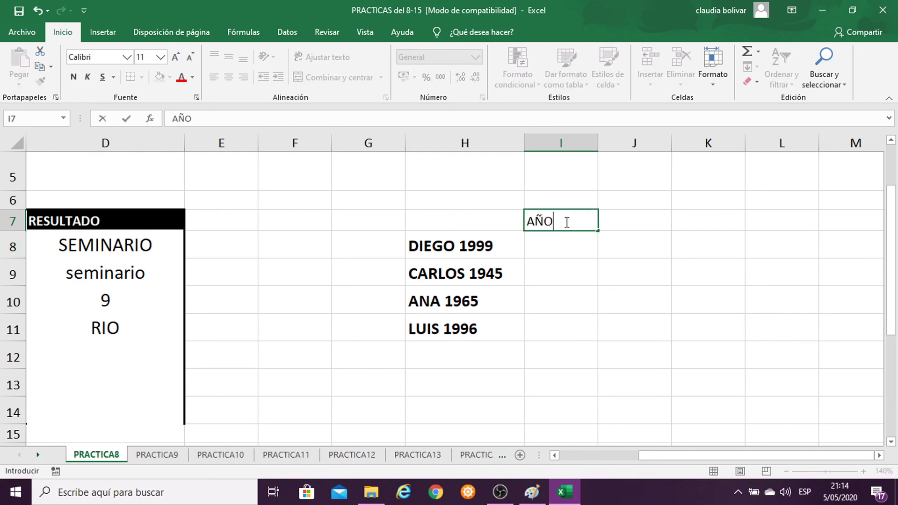